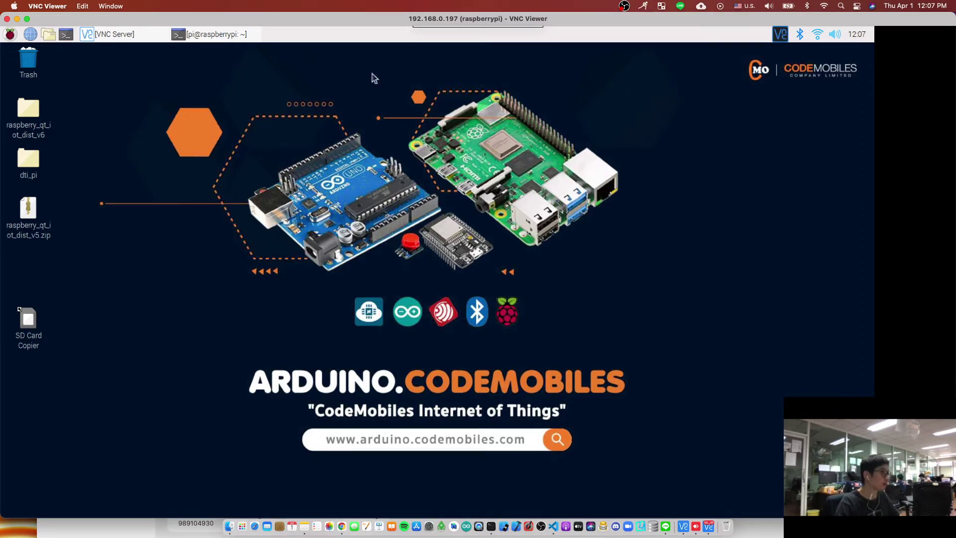
- Check the VNC Server status, then open Chromium and search Google for 'anydesk pi'
click(776, 36)
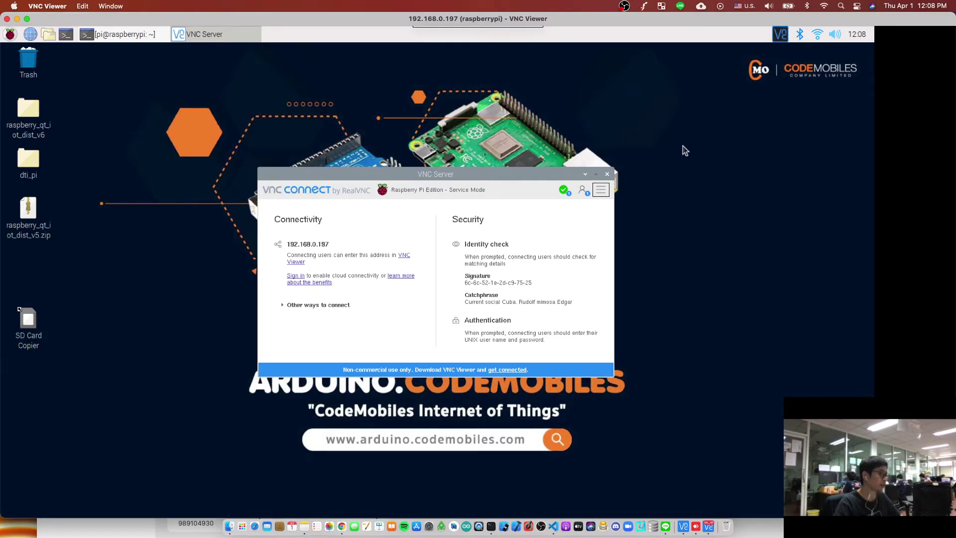
click(585, 174)
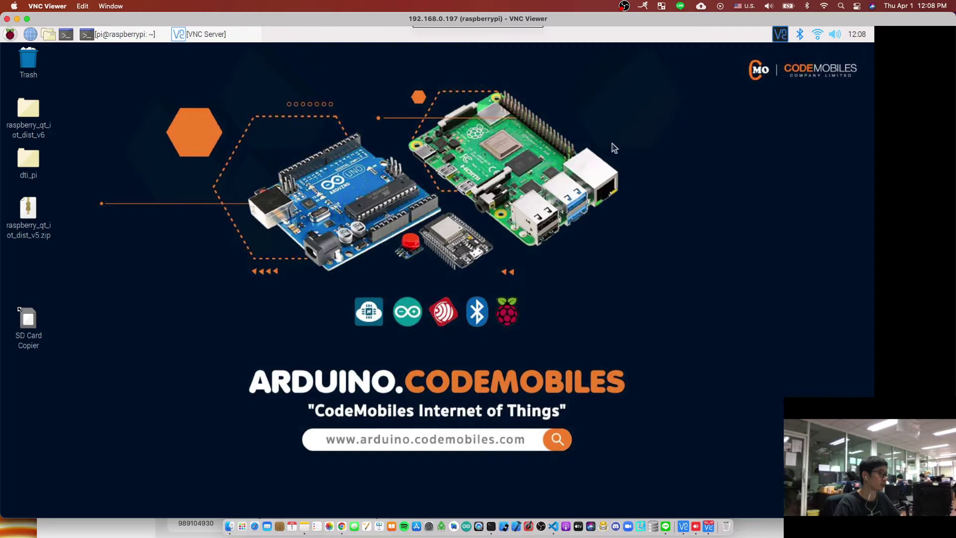
click(31, 34)
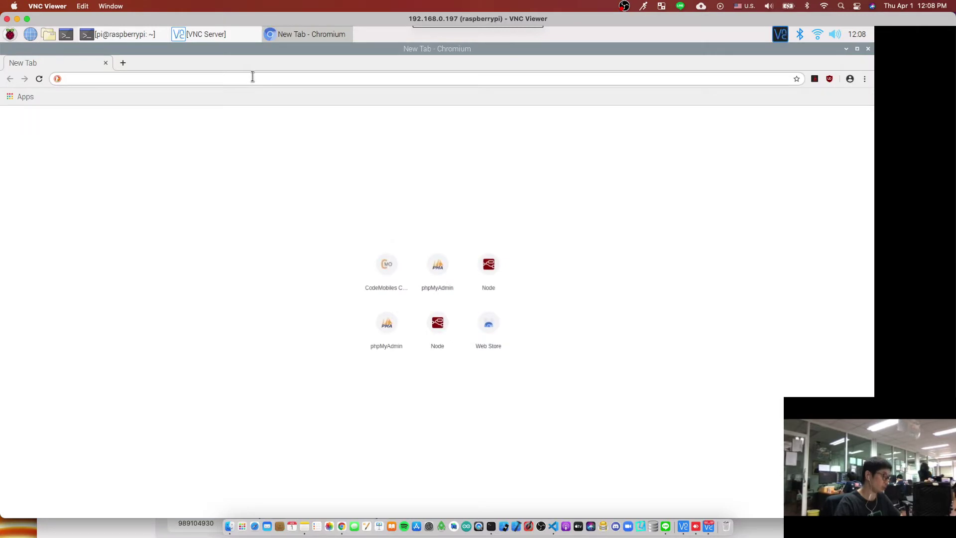
text(google.)
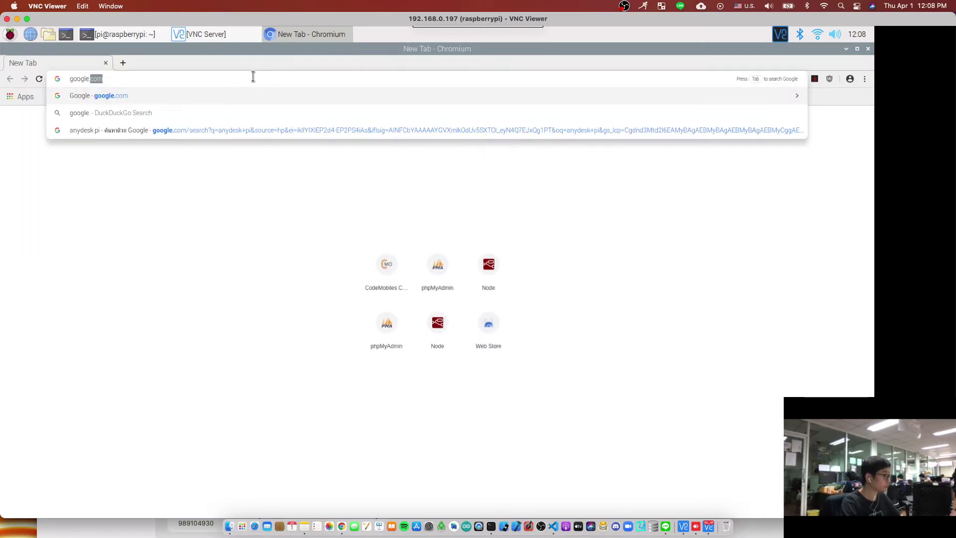
key(Return)
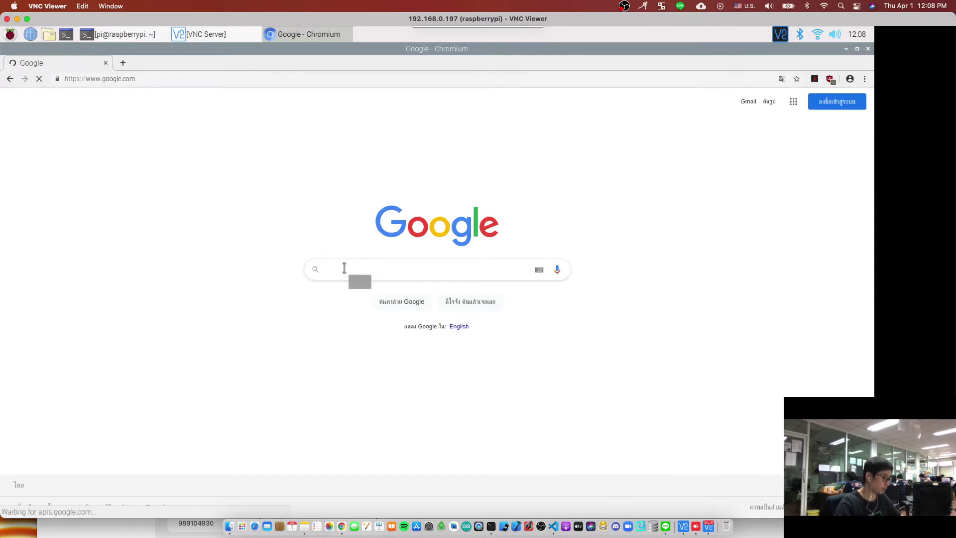
text(anydesk p)
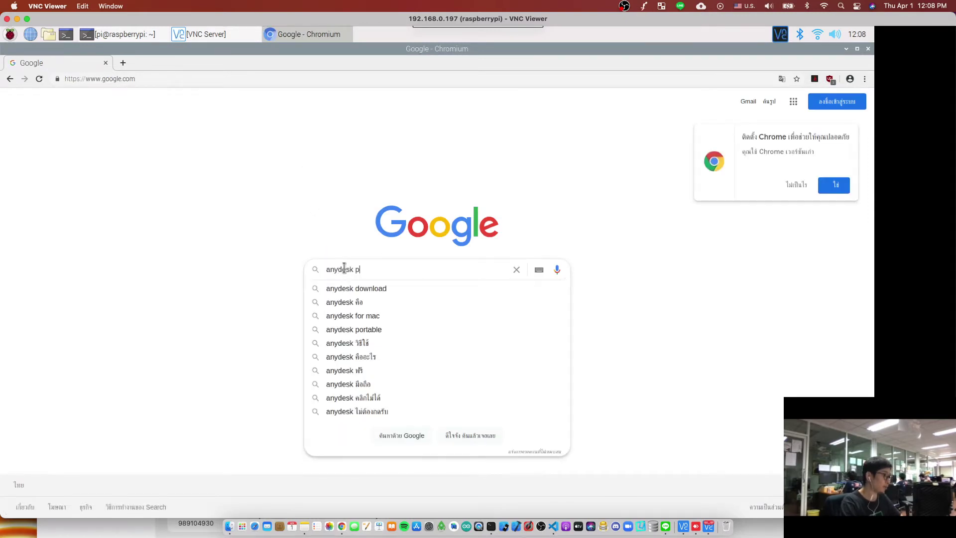
text(i)
key(Return)
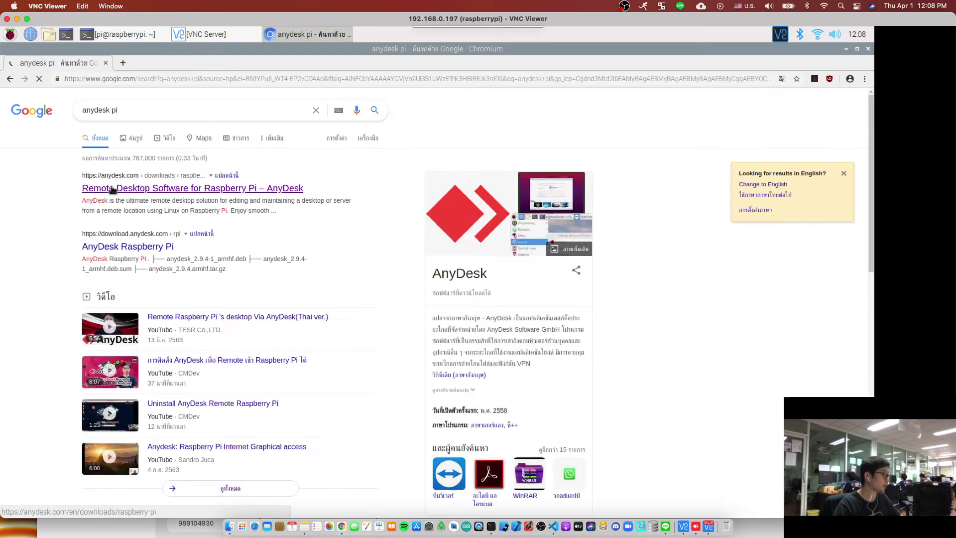
- Download the AnyDesk DEB Package (armhf) from the Raspberry Pi download page and keep it
click(149, 190)
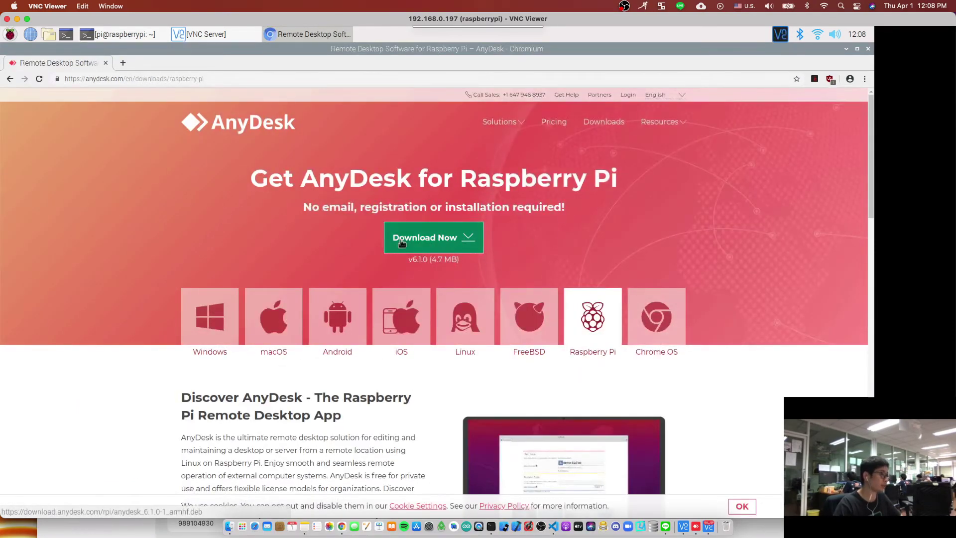
click(470, 244)
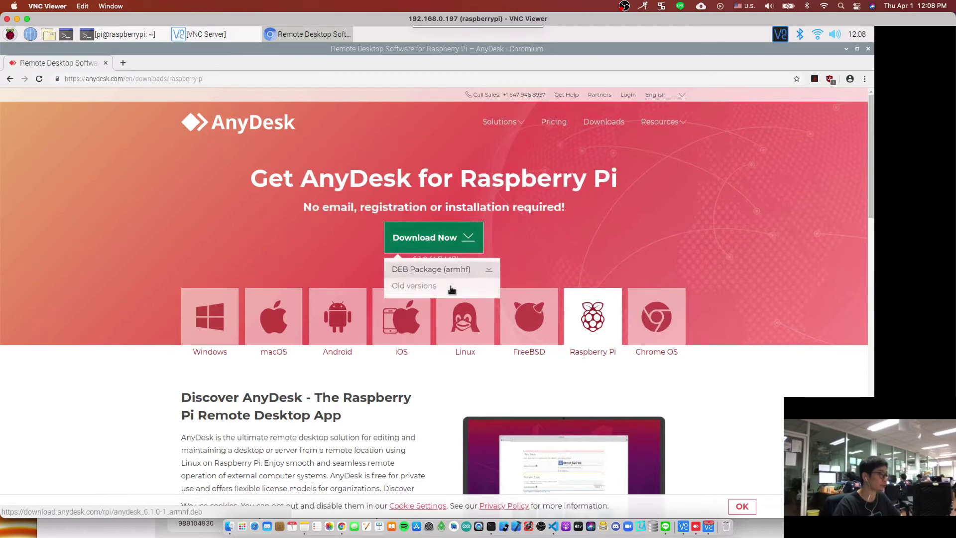
click(441, 270)
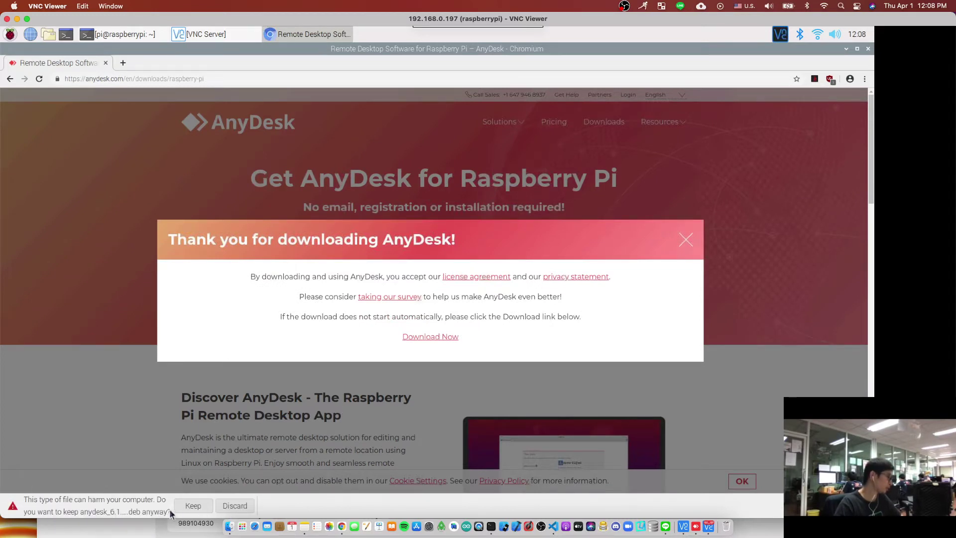
click(196, 505)
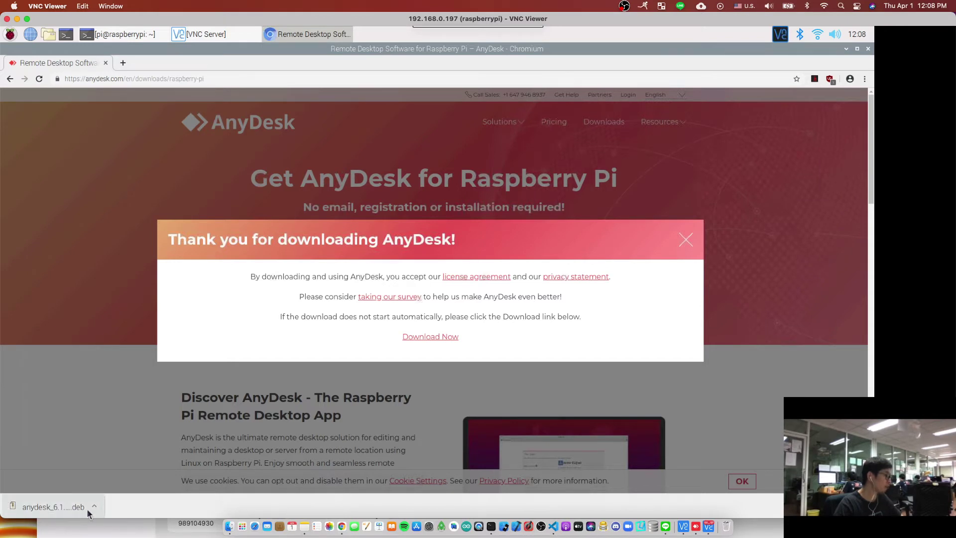
- Install the downloaded AnyDesk .deb package, authenticating with the pi user's password
click(45, 504)
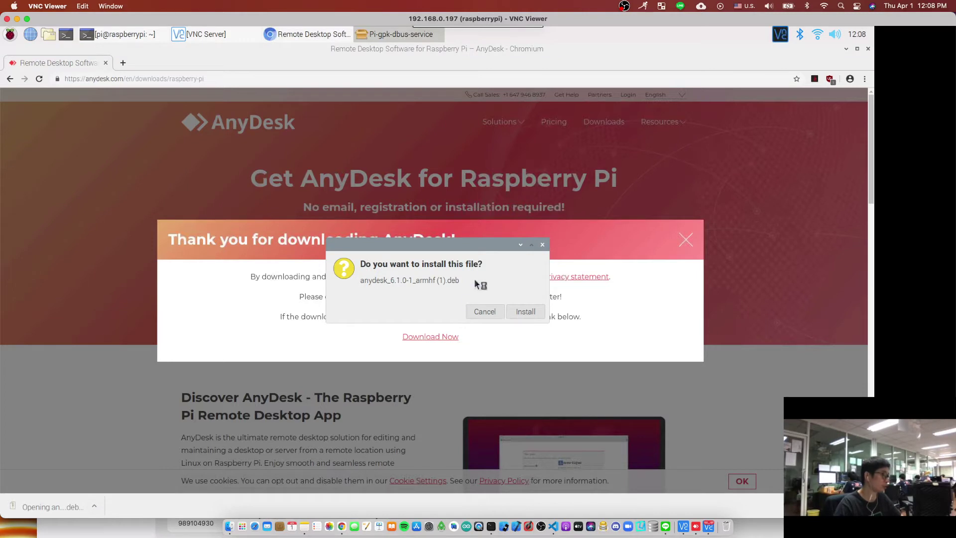
click(530, 313)
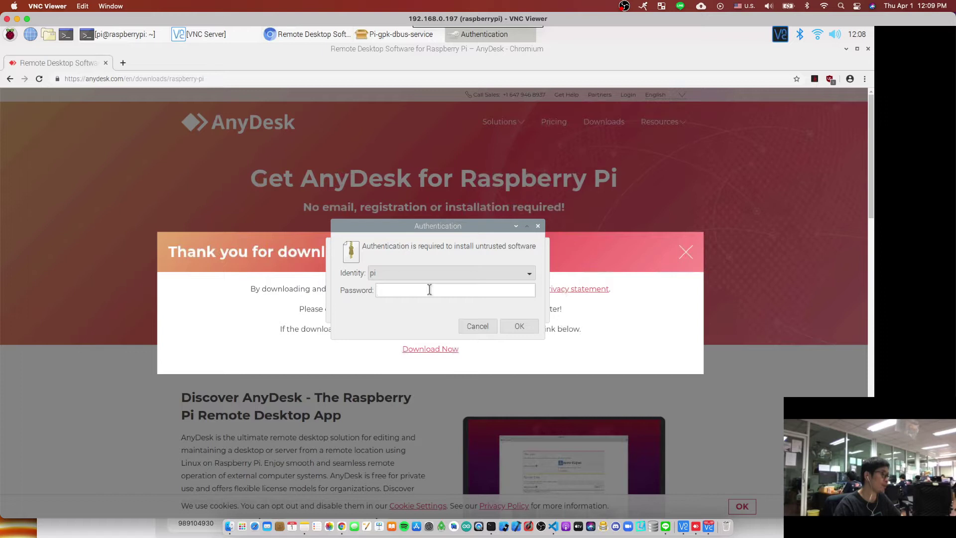
text(123)
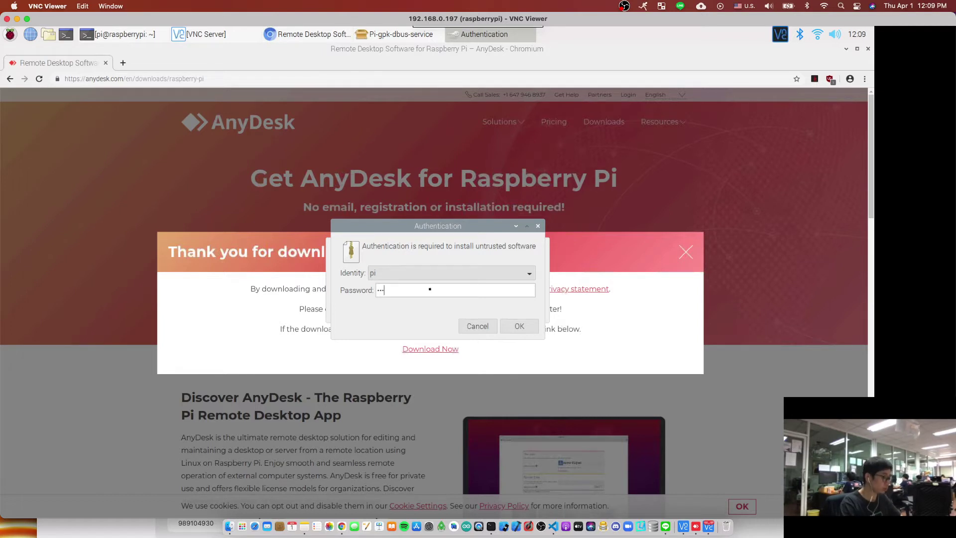
key(BackSpace)
key(BackSpace)
key(BackSpace)
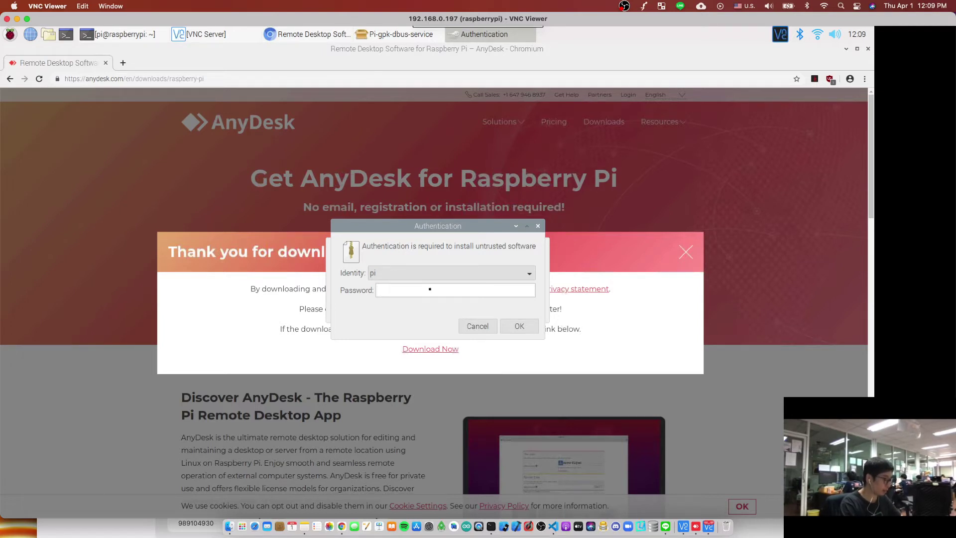
text(raspber)
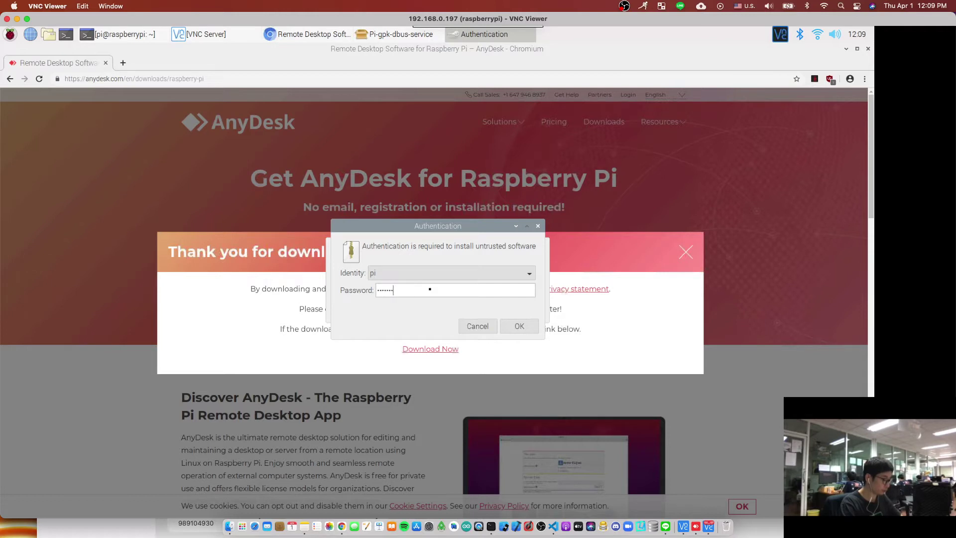
text(ry)
key(Return)
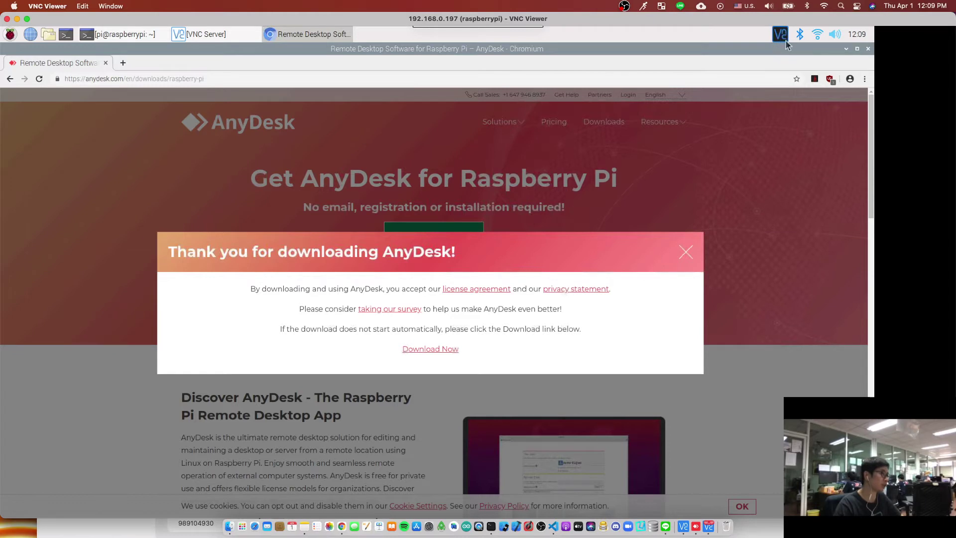
- Launch AnyDesk on the Pi by running 'anydesk' from the Raspberry menu's Run... prompt
click(10, 35)
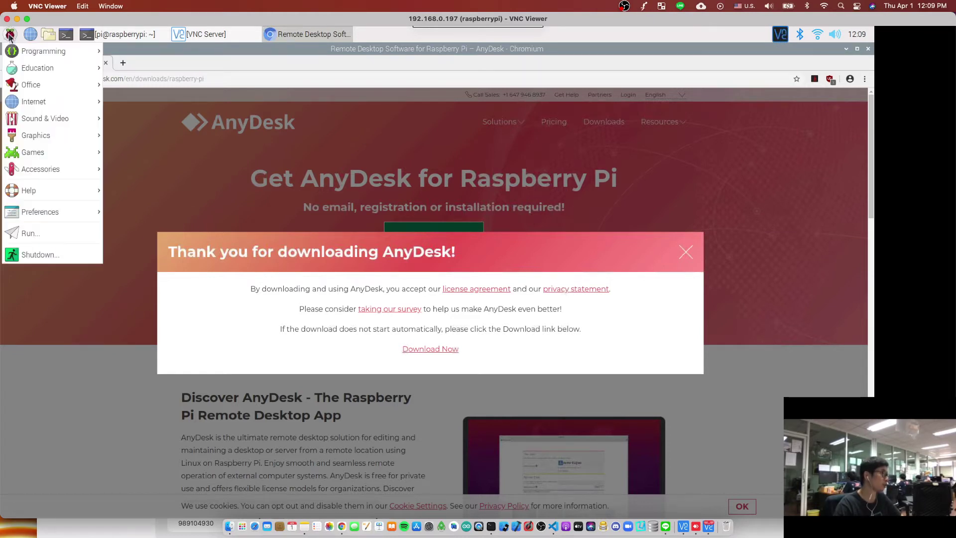
click(37, 230)
text(anydesk)
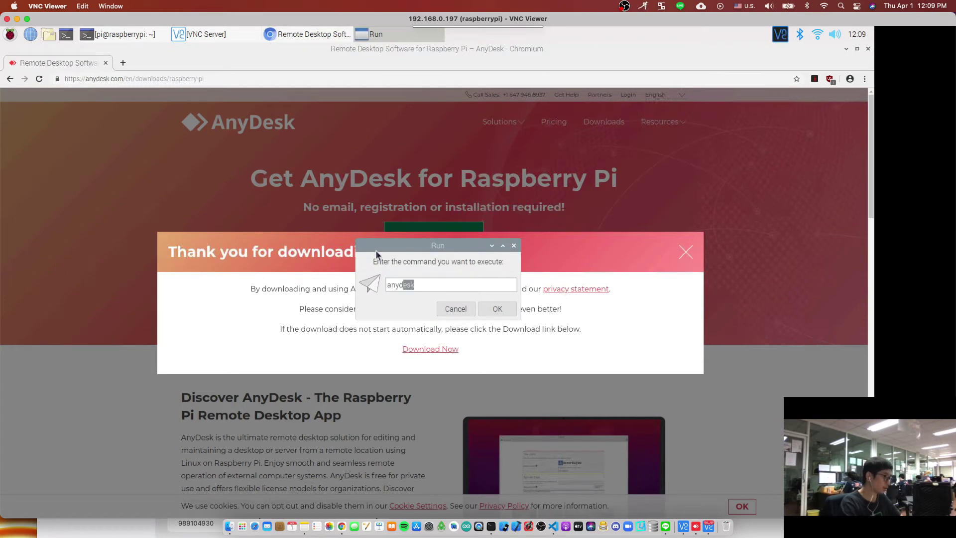
key(Return)
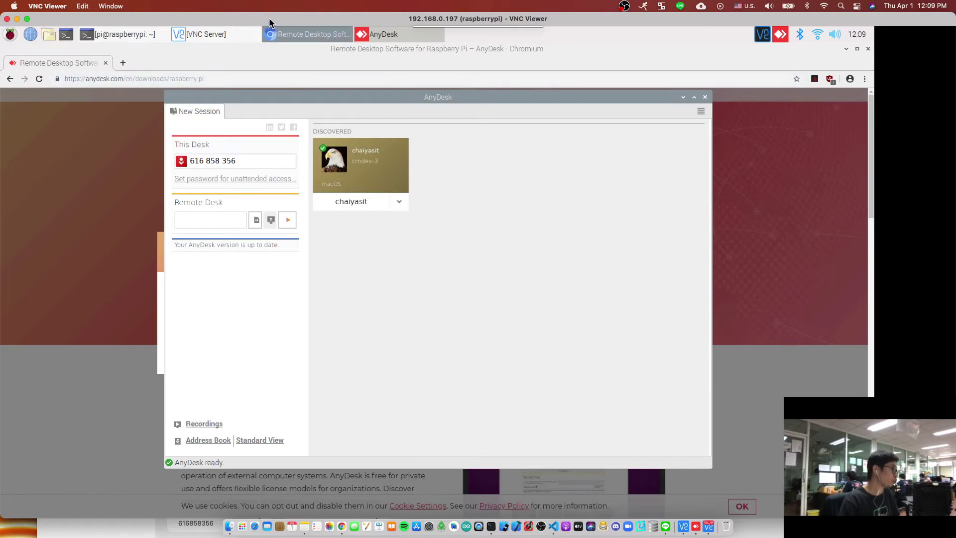
- Move the VNC Viewer window aside and open a new tab in the Mac's Chrome
drag(269, 17, 275, 30)
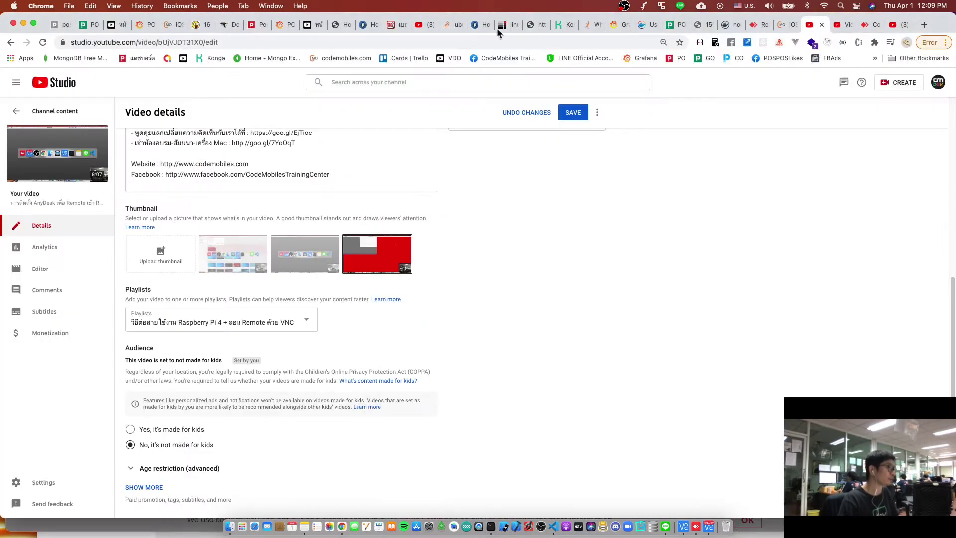
click(448, 17)
key(super+t)
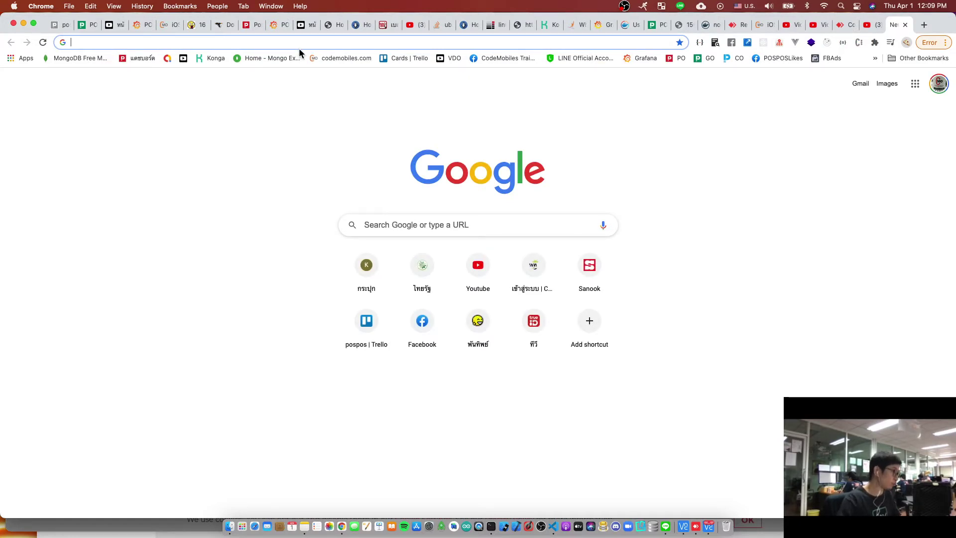
- Launch AnyDesk on the Mac via Spotlight, maximize it, and select the discovered pi desk
key(super+space)
text(an)
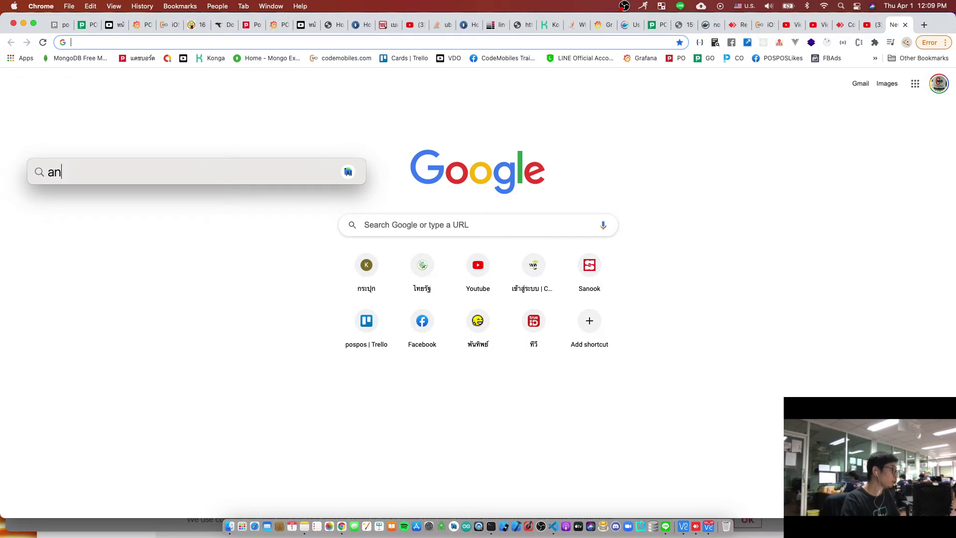
text(t)
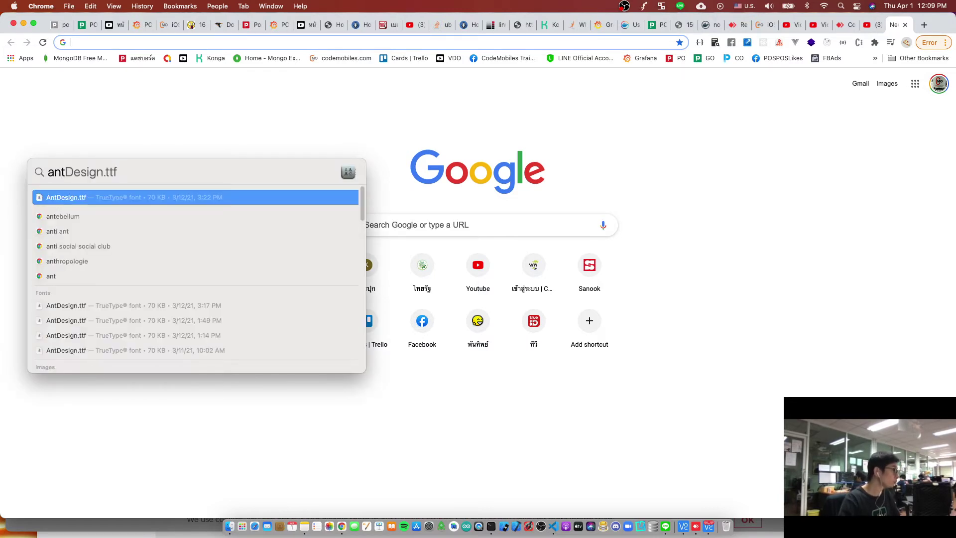
key(BackSpace)
key(BackSpace)
text(y)
key(Return)
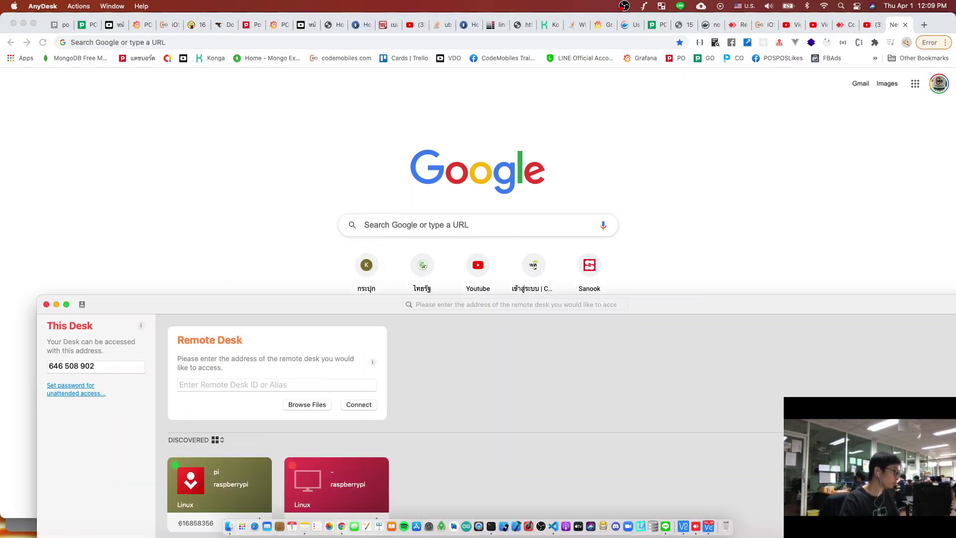
drag(206, 308, 213, 6)
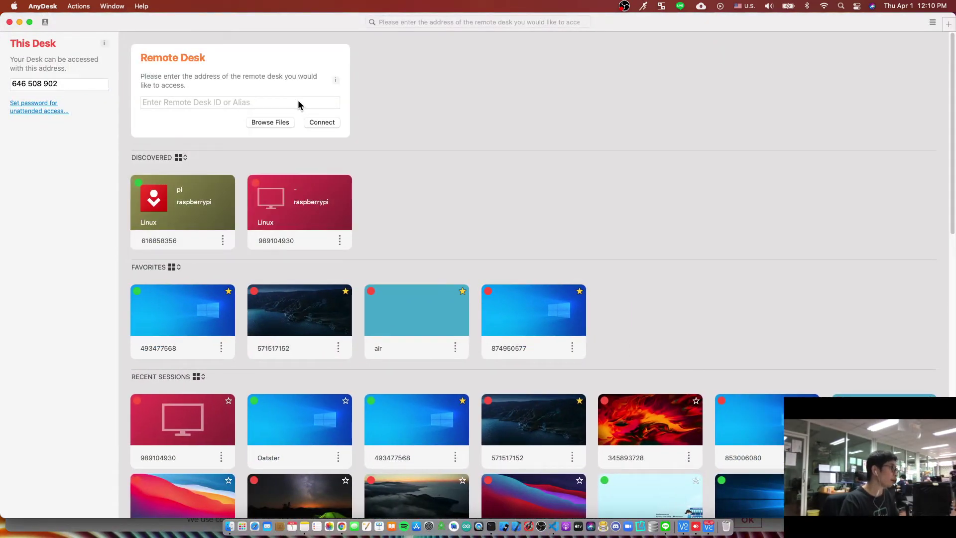
click(156, 244)
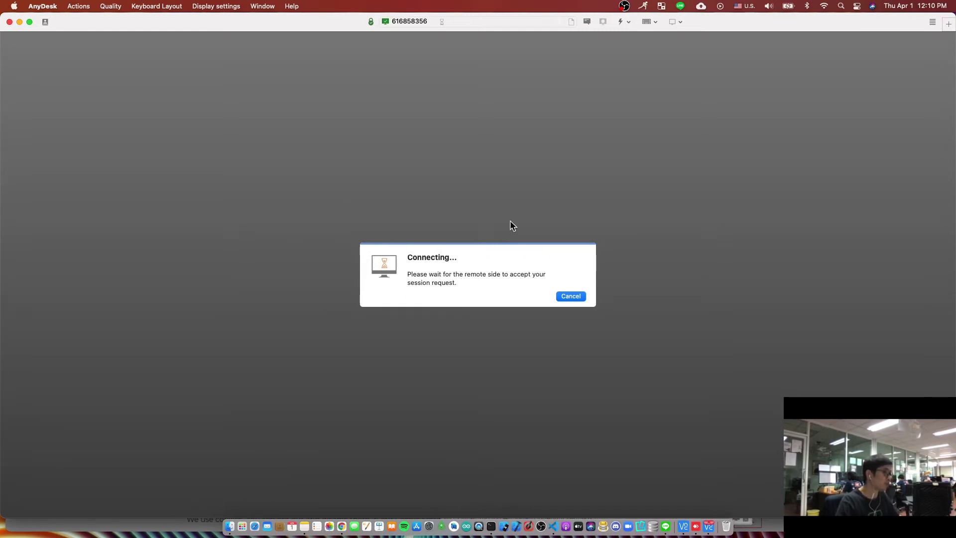
- Back in VNC Viewer, accept the Mac's session request in the Pi's AnyDesk dialog
key(super+Tab)
click(345, 286)
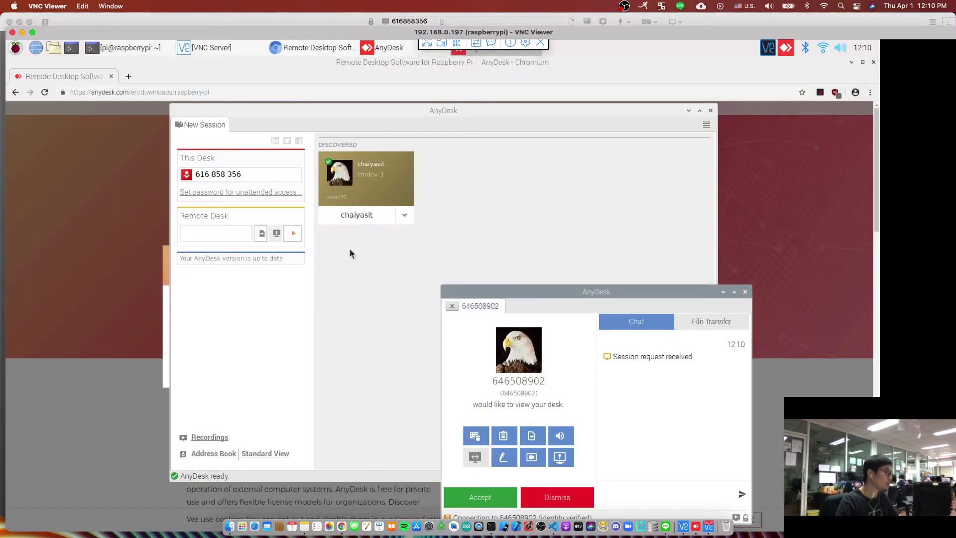
drag(521, 294, 389, 174)
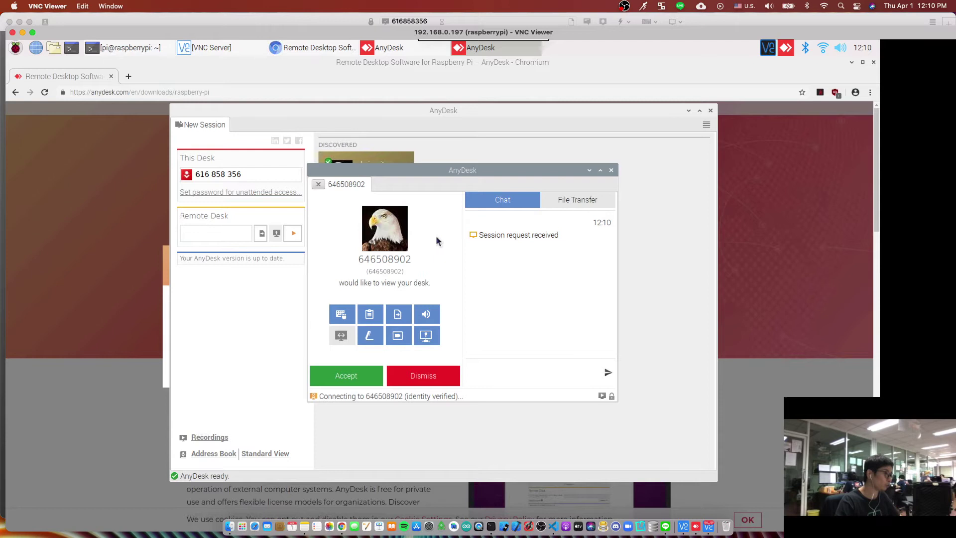
click(352, 378)
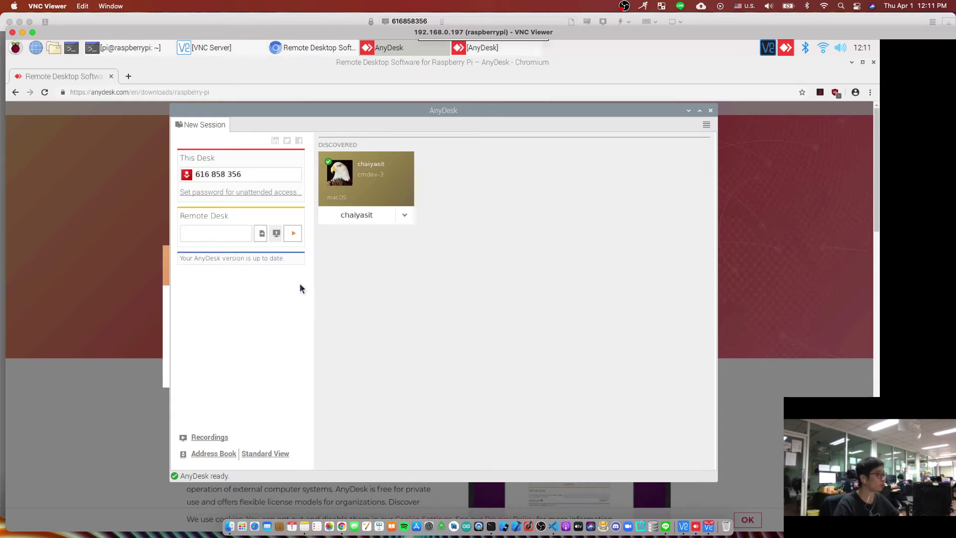
- Open the Pi's AnyDesk Settings from the main menu and go to the Security page
click(706, 125)
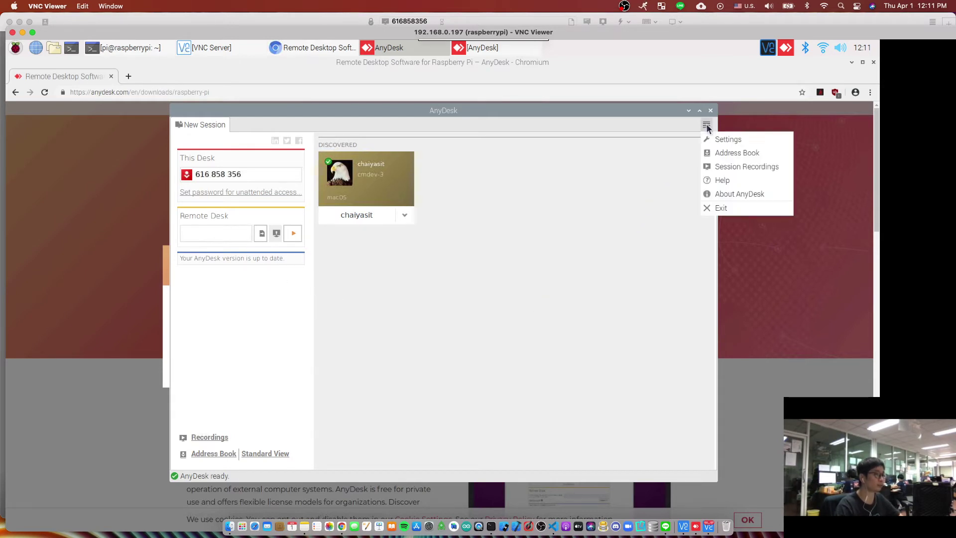
click(728, 142)
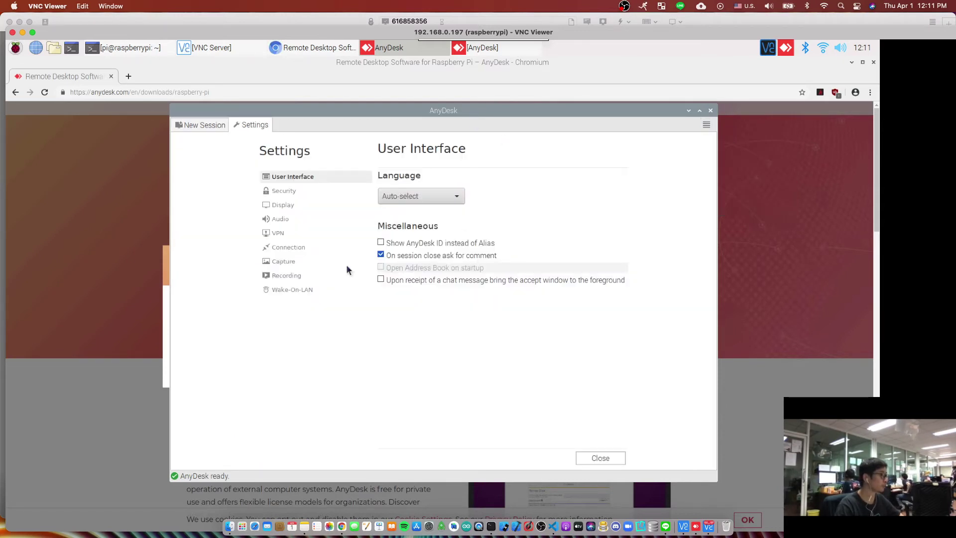
click(286, 196)
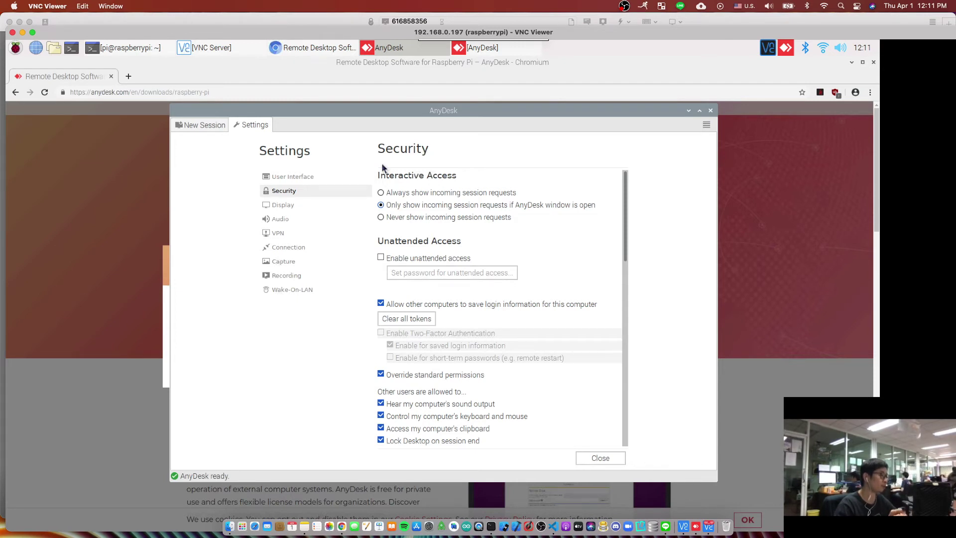
- Enable unattended access, enter a matching password in both fields, and confirm with OK
click(402, 260)
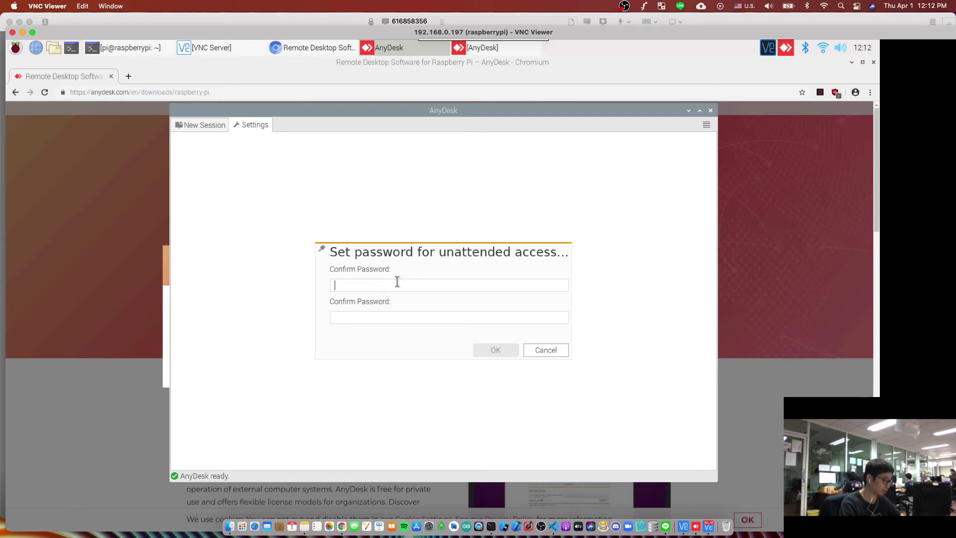
text(••••••••••)
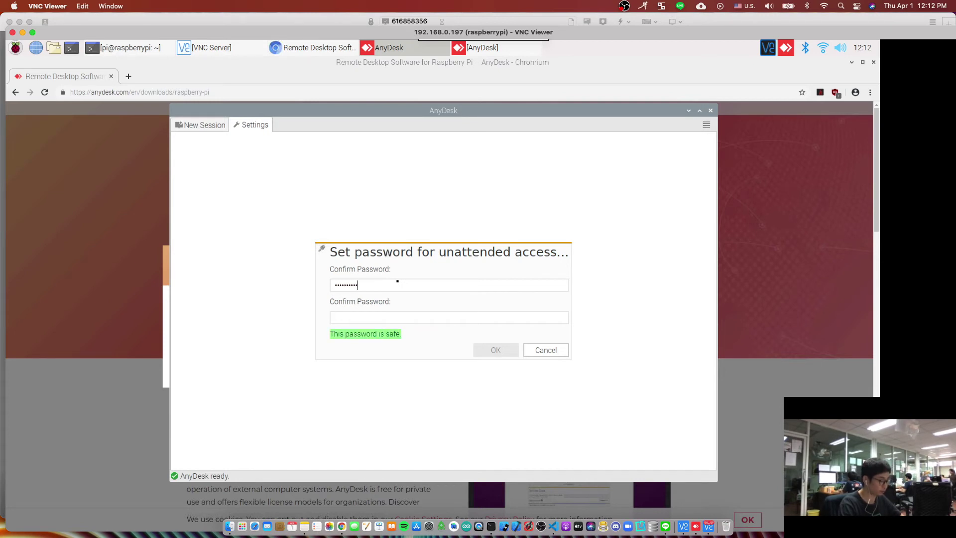
text(••)
click(394, 317)
text(•)
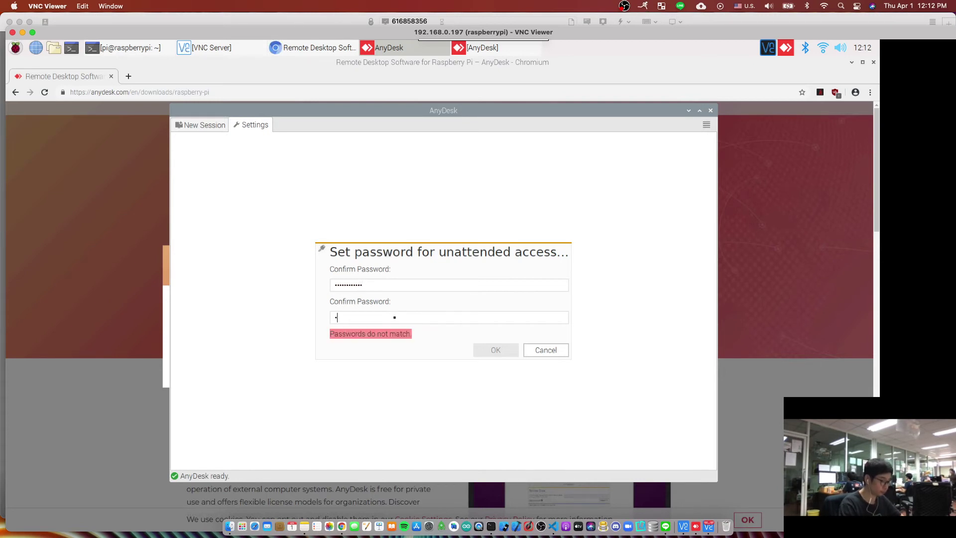
text(•••••••••)
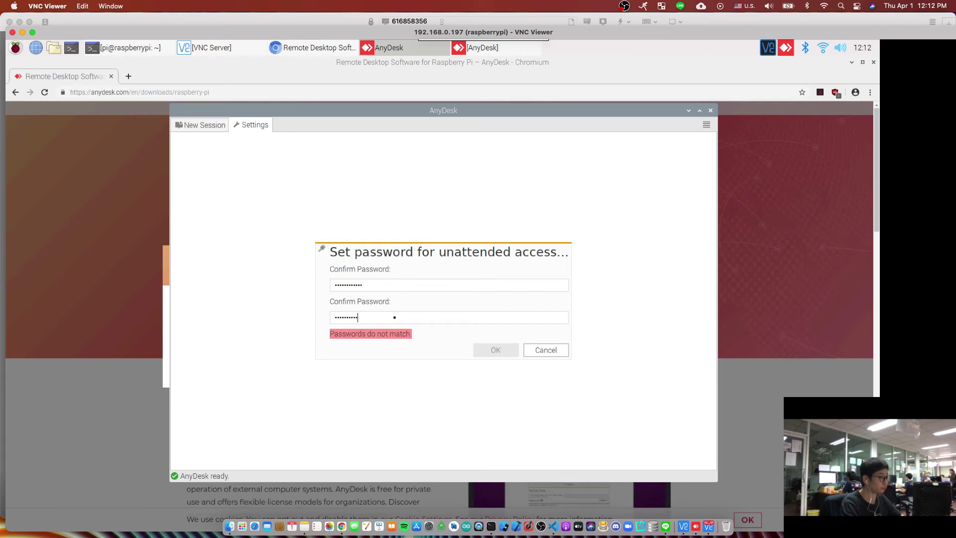
text(•)
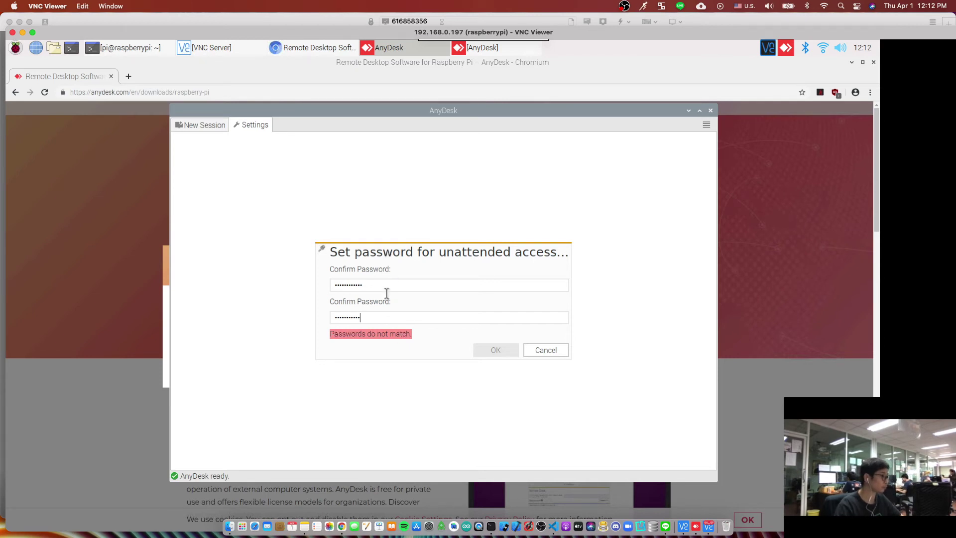
double_click(379, 314)
text(••••••)
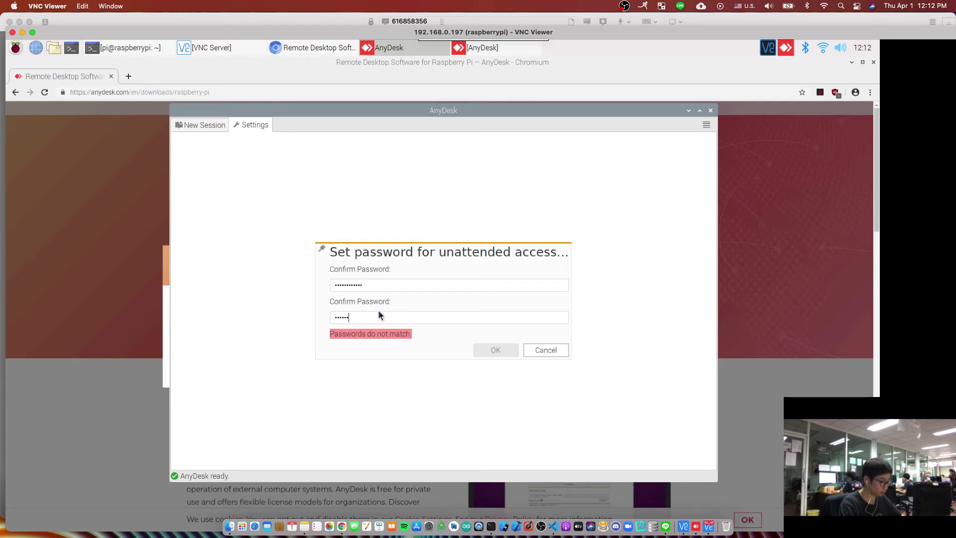
double_click(387, 284)
text(•••••••••••)
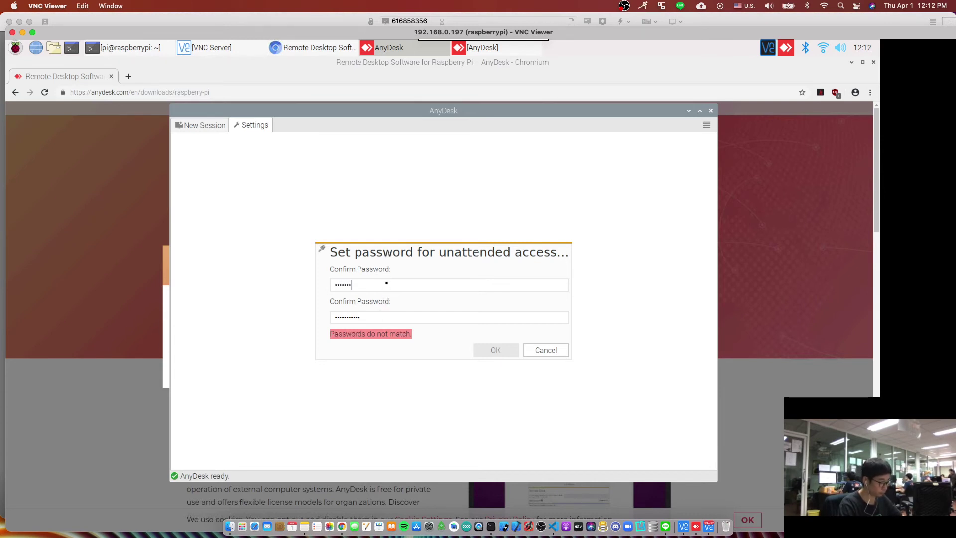
click(497, 350)
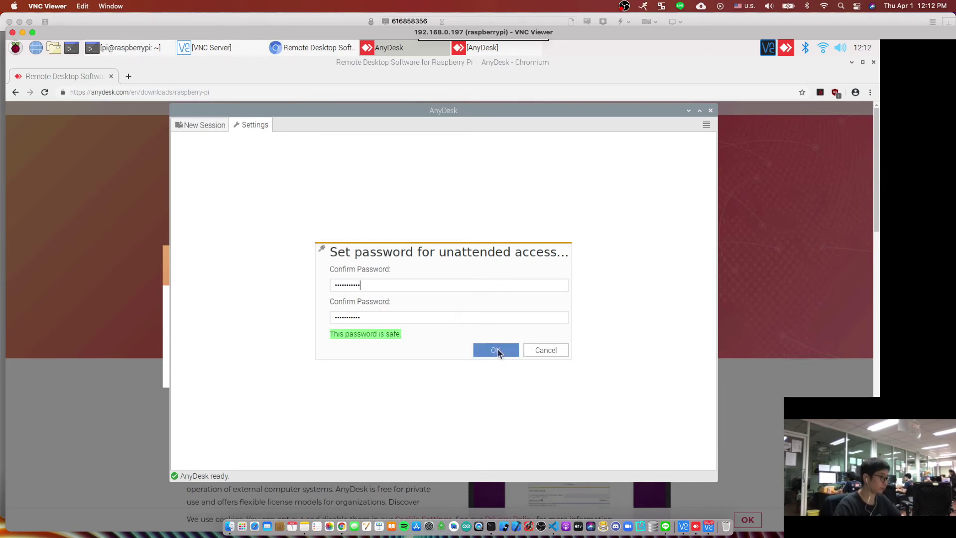
- Close the AnyDesk settings on the Pi and disconnect the VNC Viewer connection
click(601, 458)
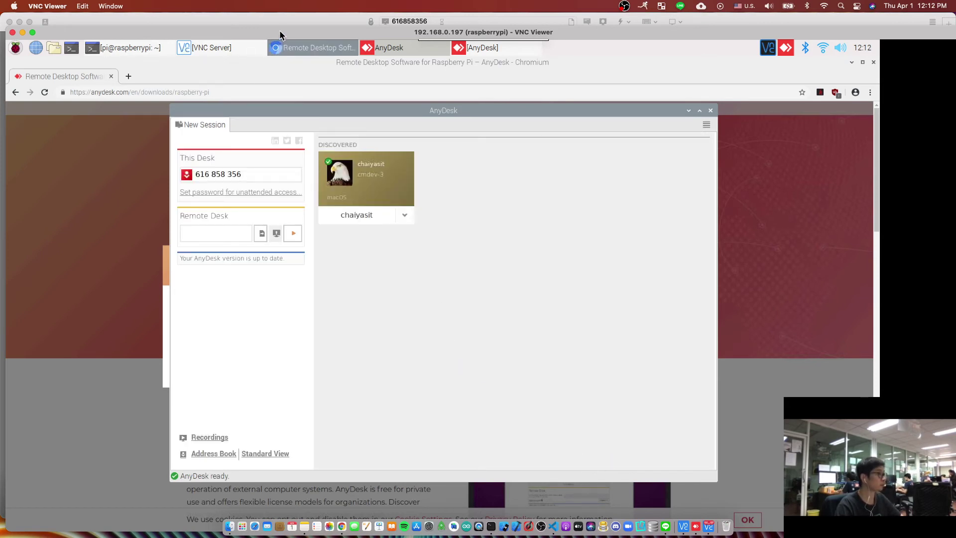
drag(279, 31, 456, 116)
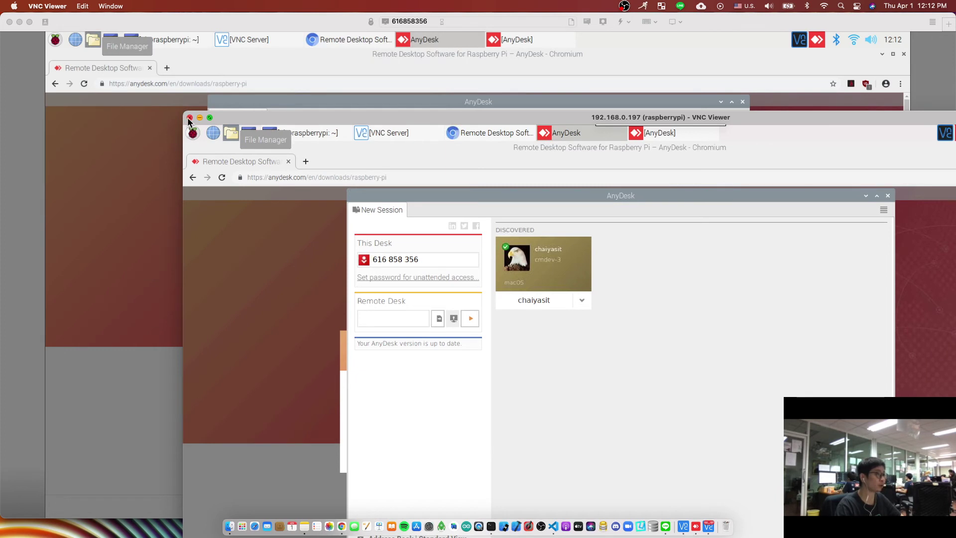
drag(320, 118, 317, 119)
mouse_move(693, 118)
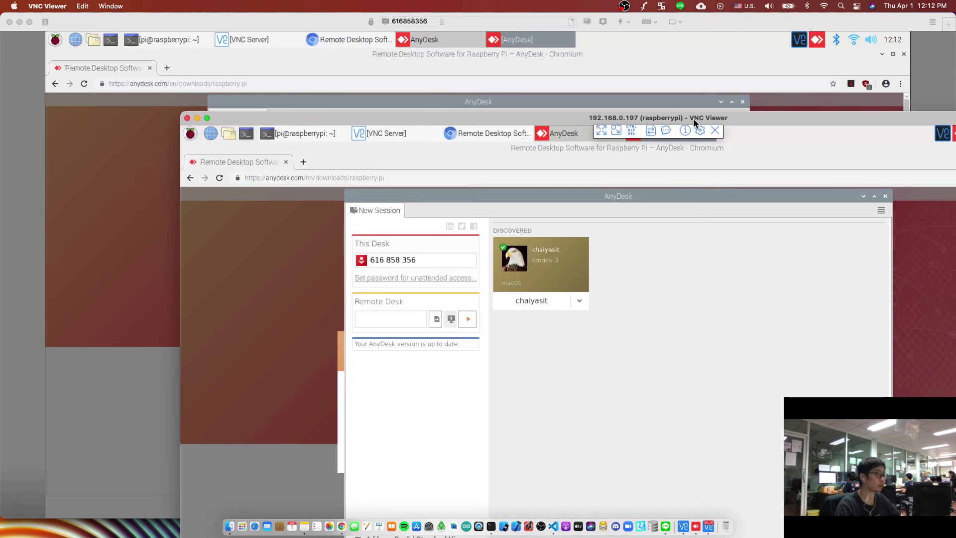
click(186, 117)
- Dismiss the thank-you download dialog, restore the remote session to full screen, and quit AnyDesk
click(139, 196)
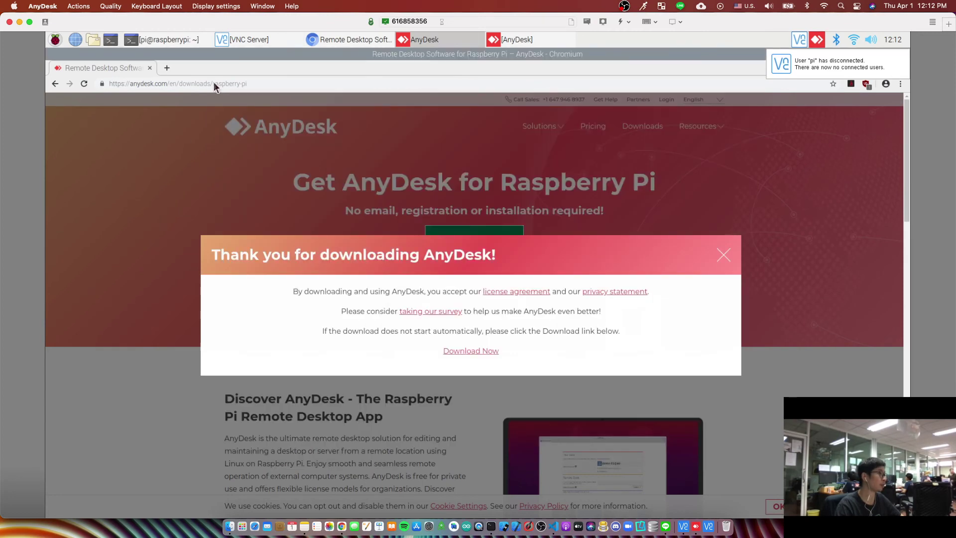
click(266, 184)
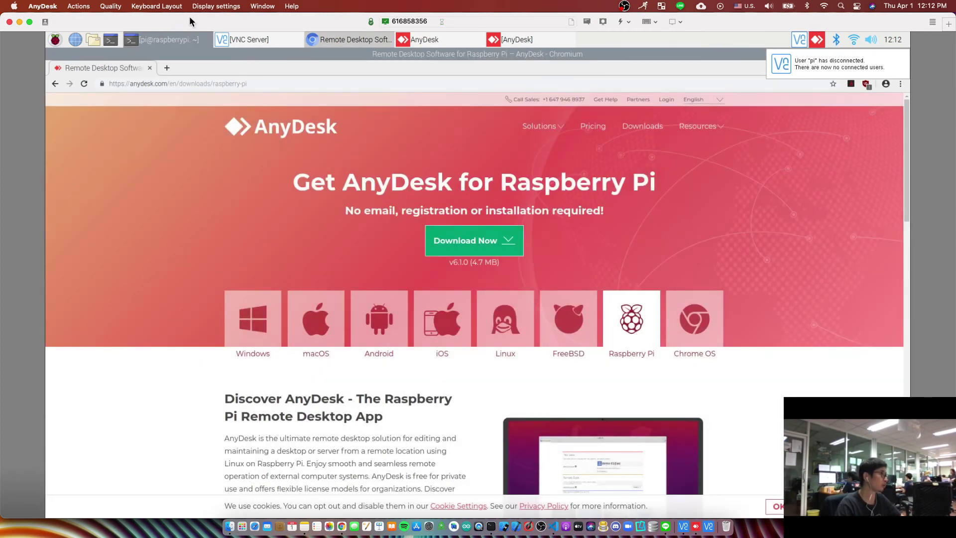
drag(192, 23, 237, 102)
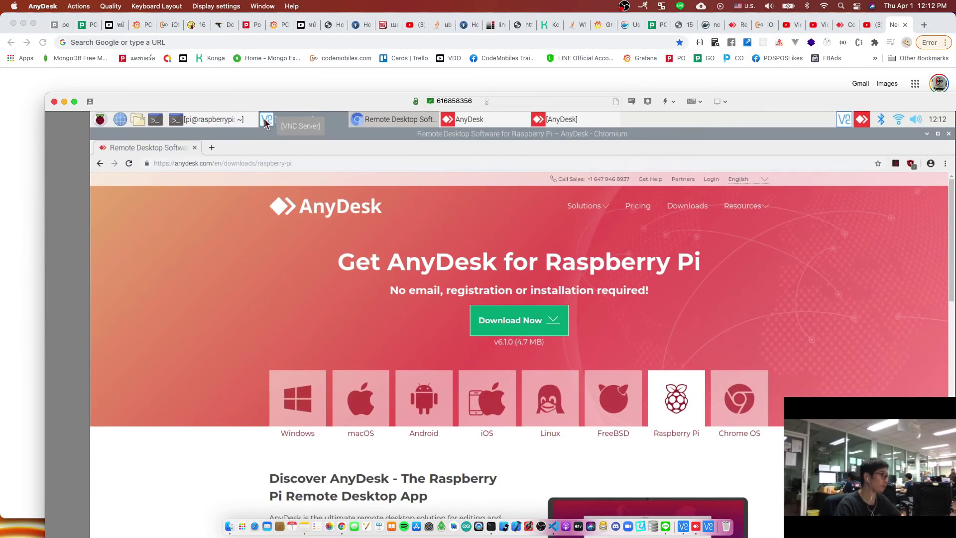
drag(269, 103, 270, 108)
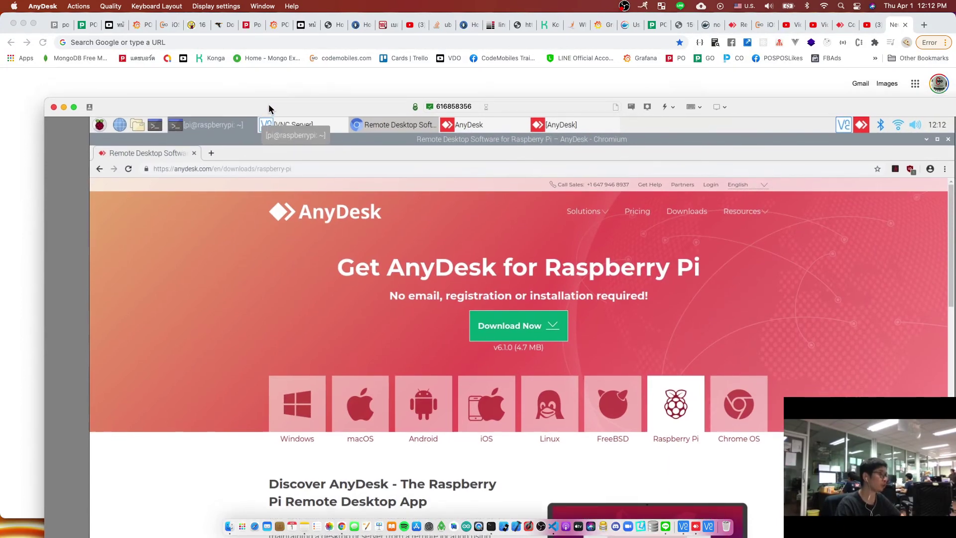
double_click(269, 108)
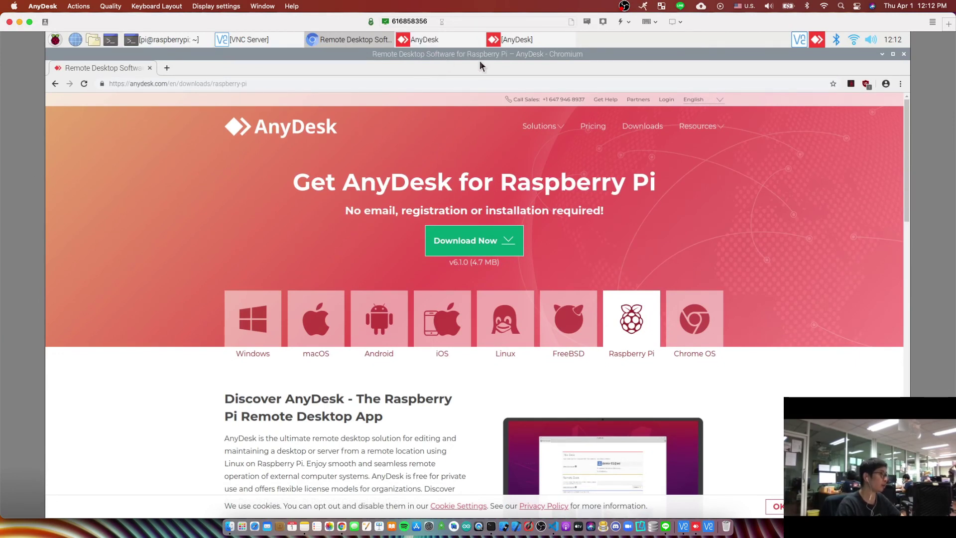
click(932, 22)
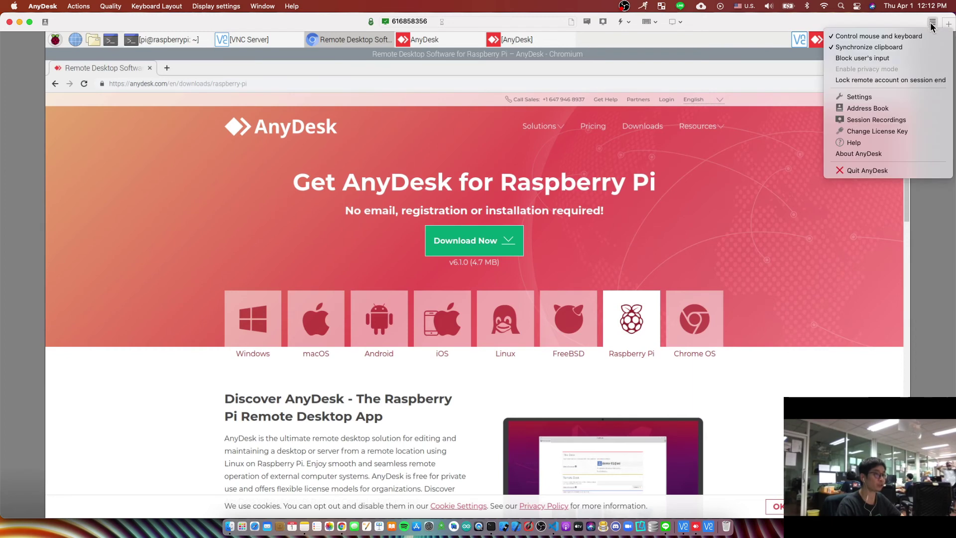
click(879, 168)
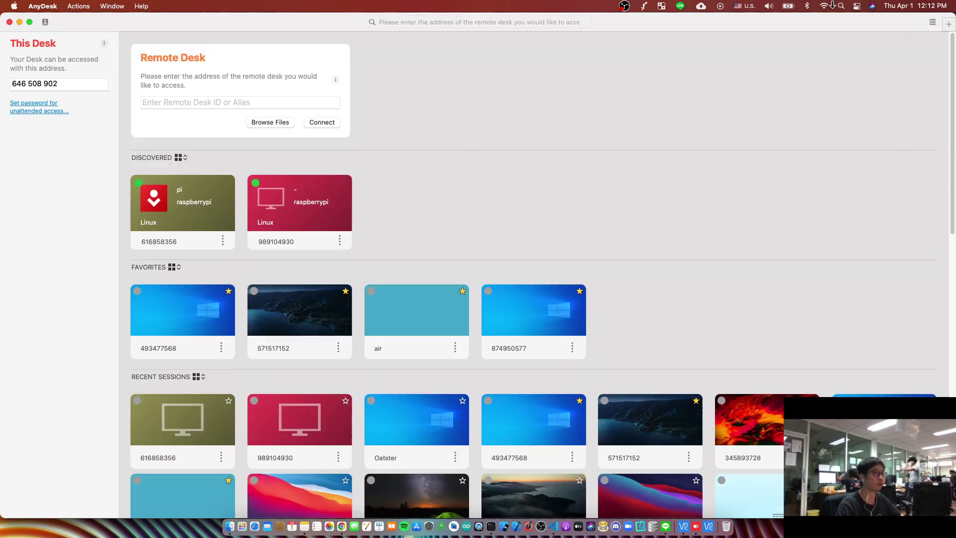
- Relaunch AnyDesk via Spotlight and connect to the discovered pi raspberrypi desk
click(841, 6)
text(any)
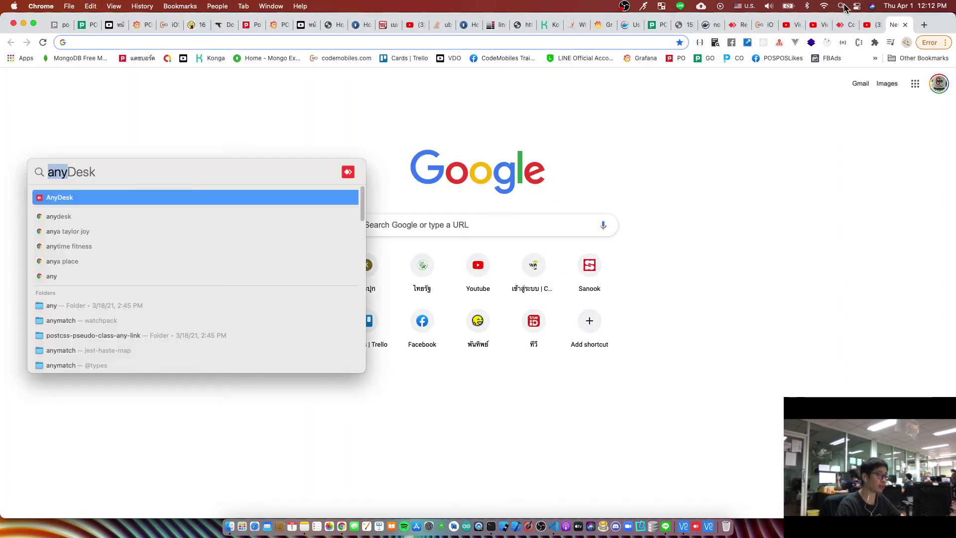
key(Return)
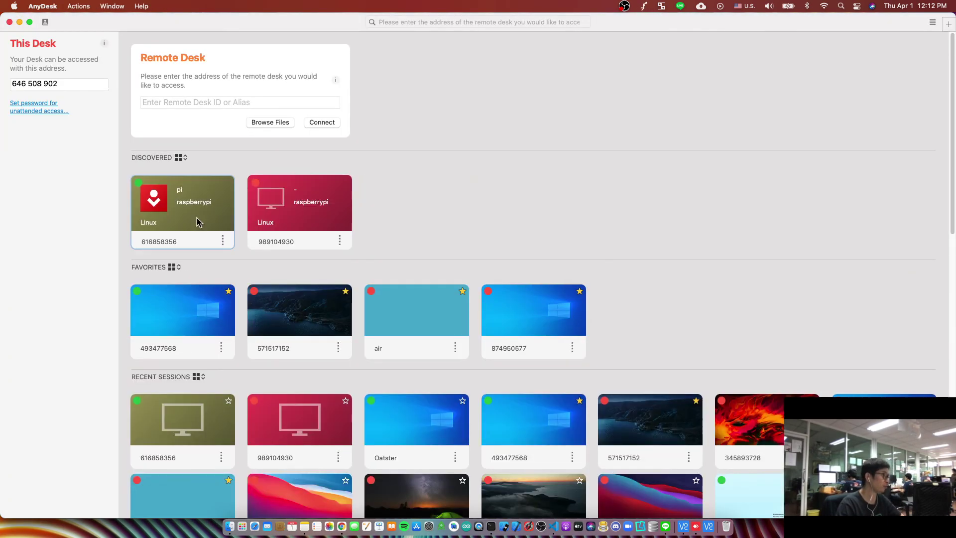
mouse_move(209, 213)
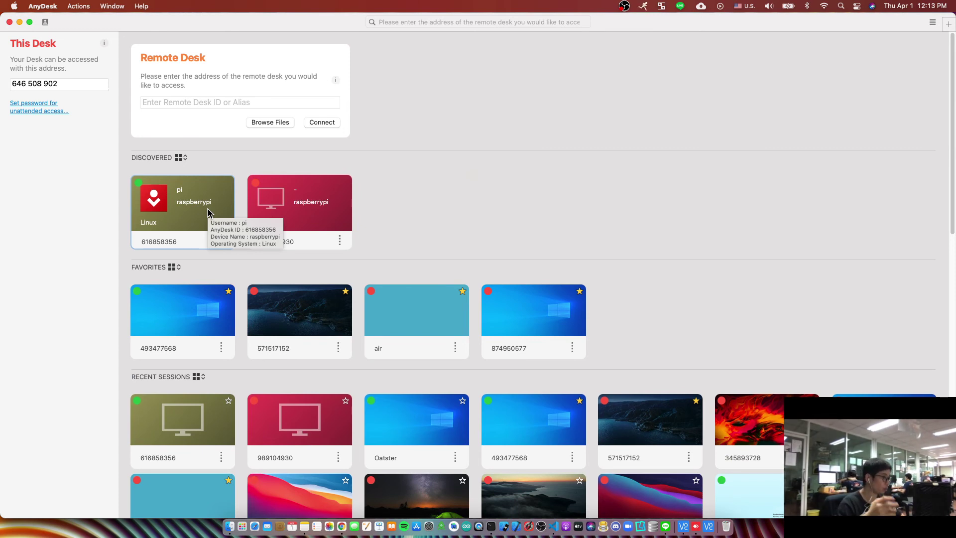
click(208, 214)
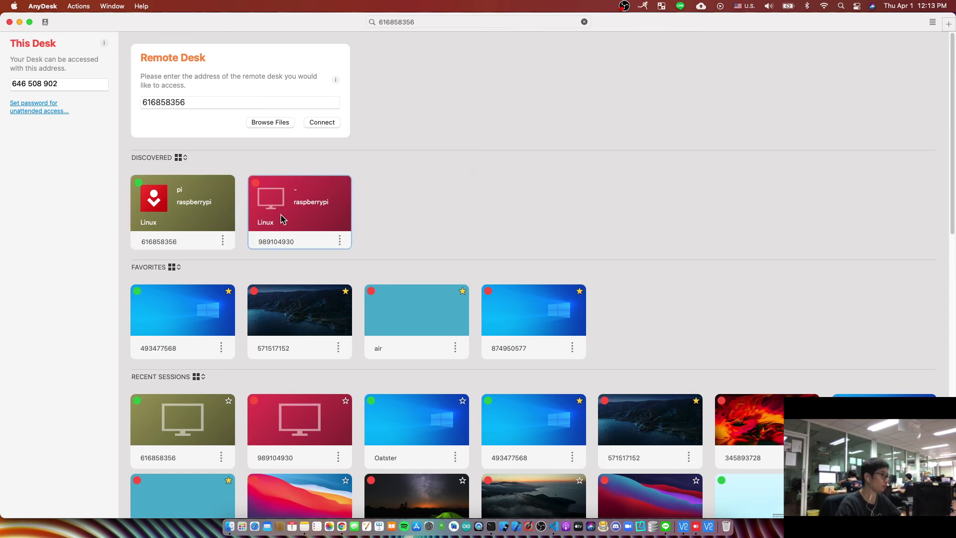
double_click(193, 209)
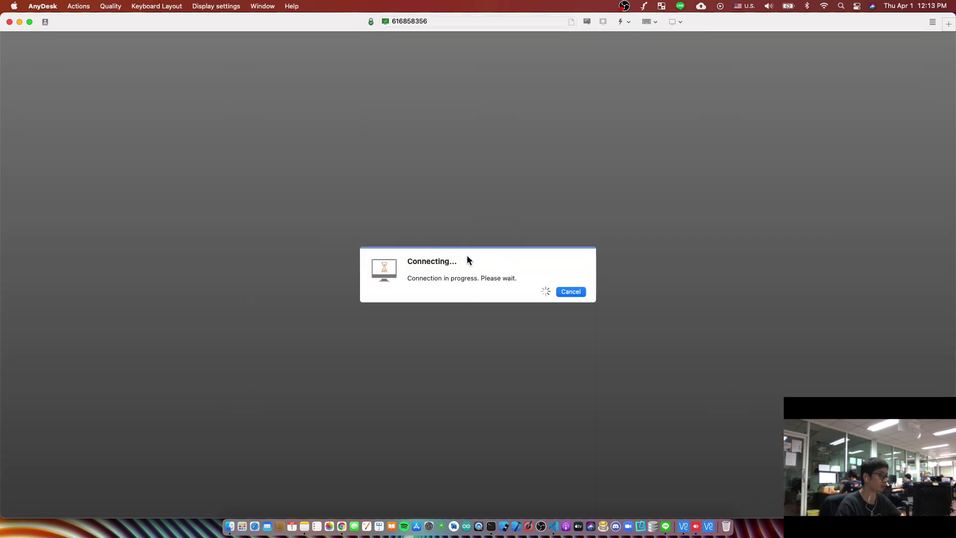
- Enter the Pi's unattended-access password, tick 'Log in automatically from now on', and connect
text(•••••••••)
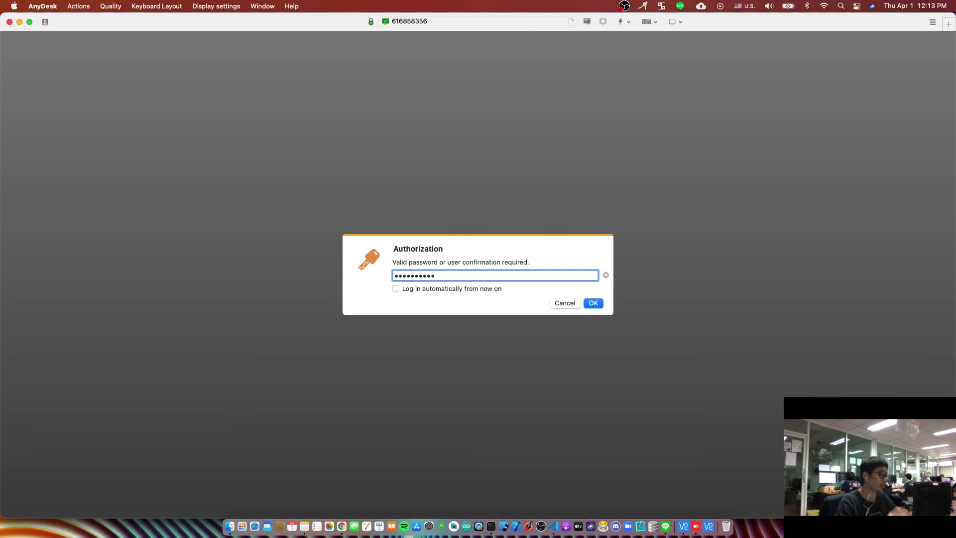
click(397, 289)
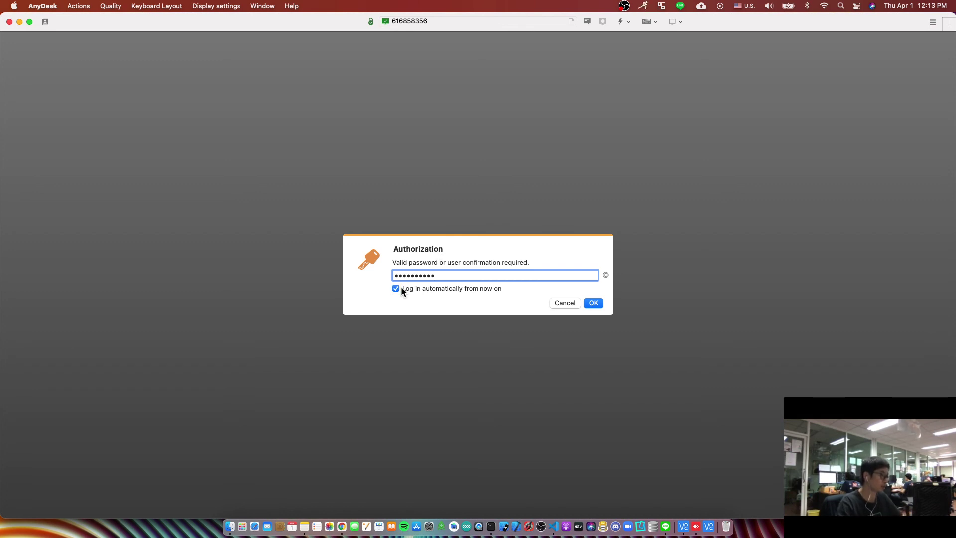
double_click(440, 276)
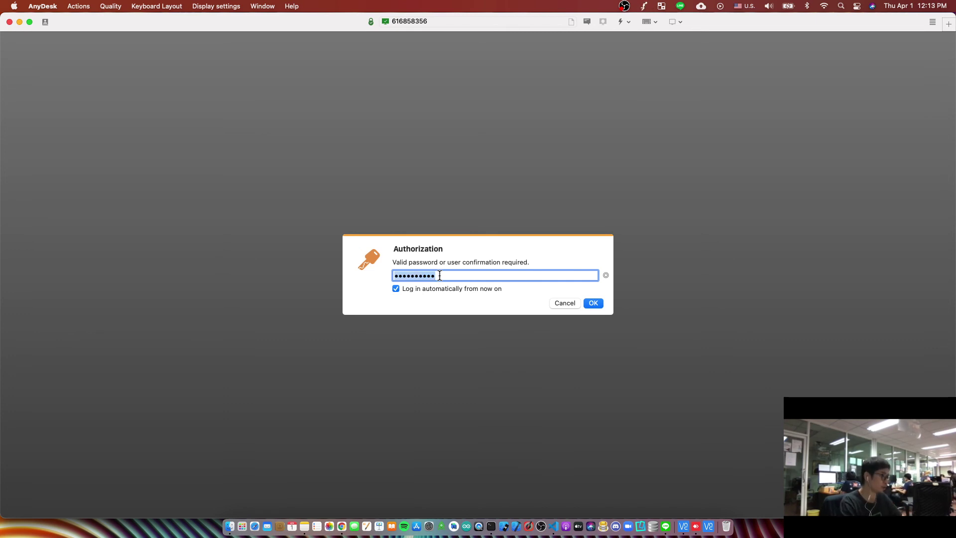
text(••••••)
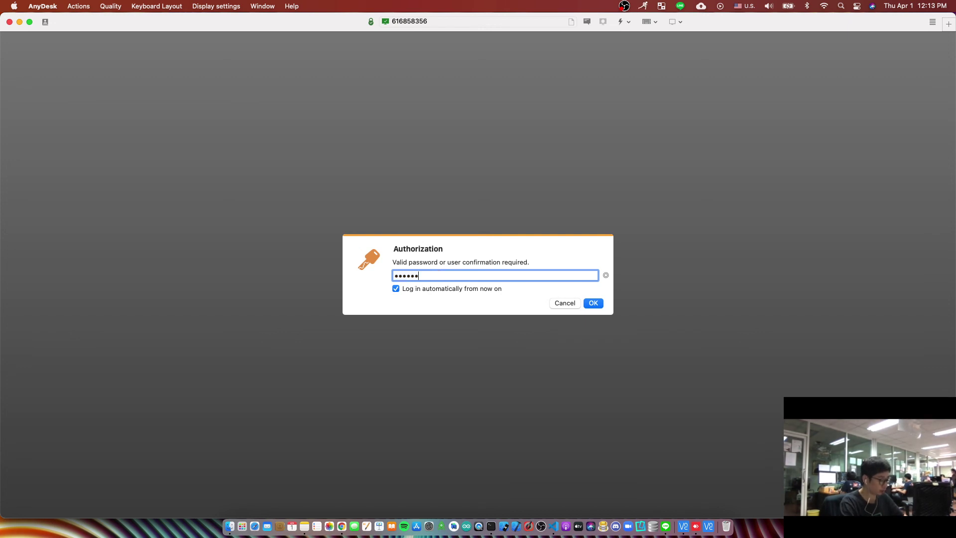
click(594, 302)
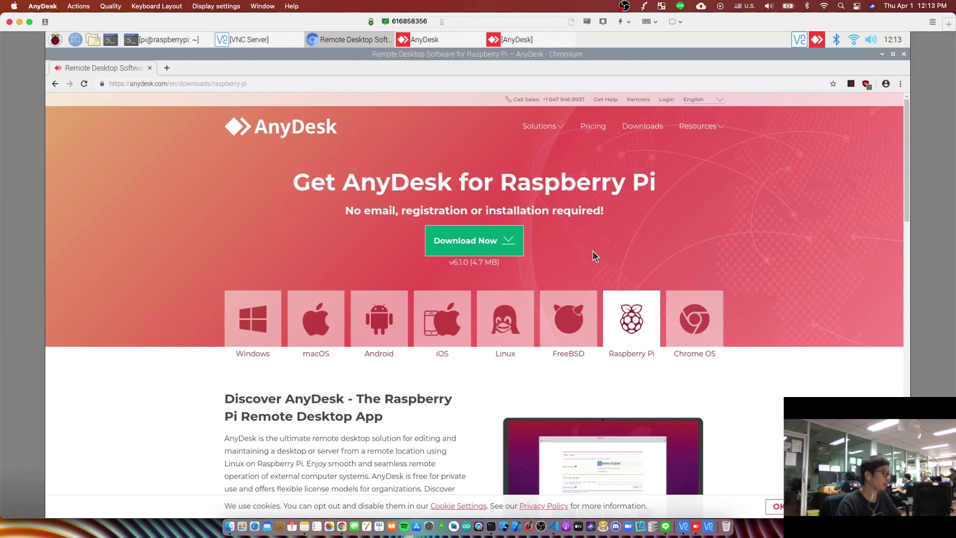